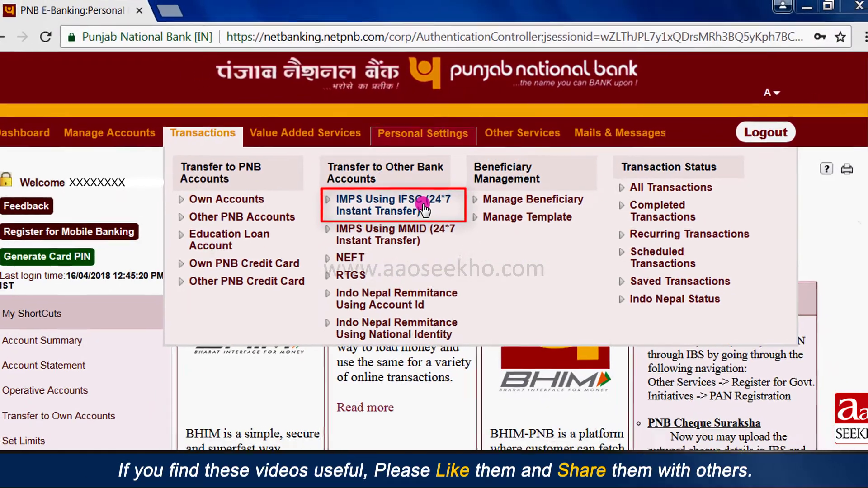
Step: Start an IMPS-by-IFSC transfer of 100 from the debit account to beneficiary Abc
click(405, 248)
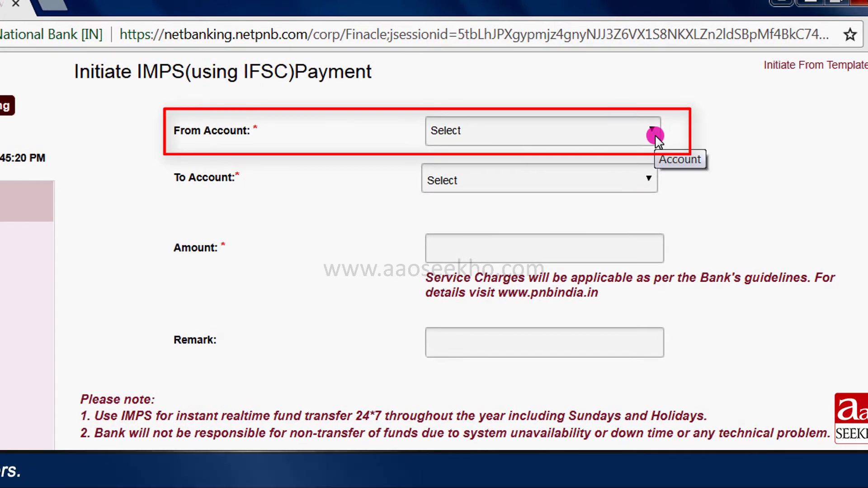
click(655, 137)
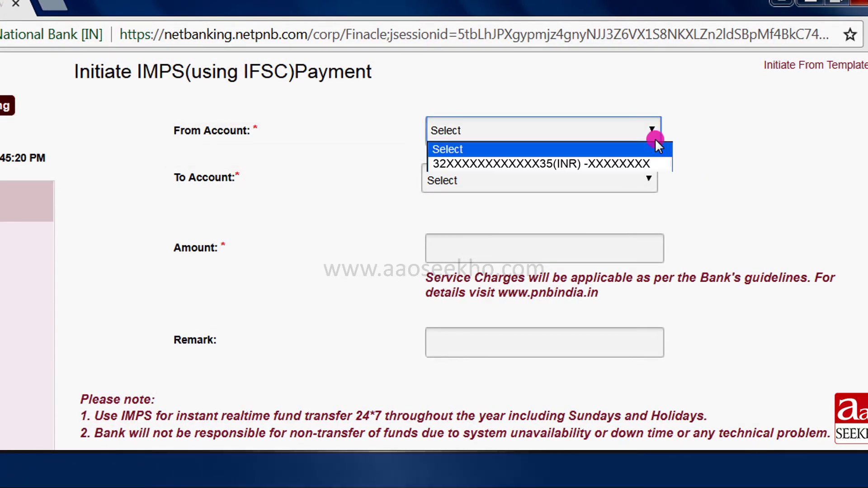
click(657, 162)
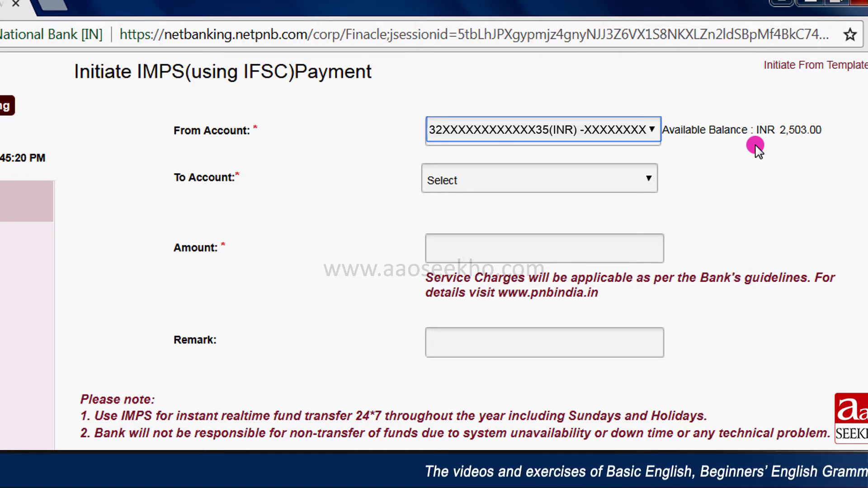
click(652, 182)
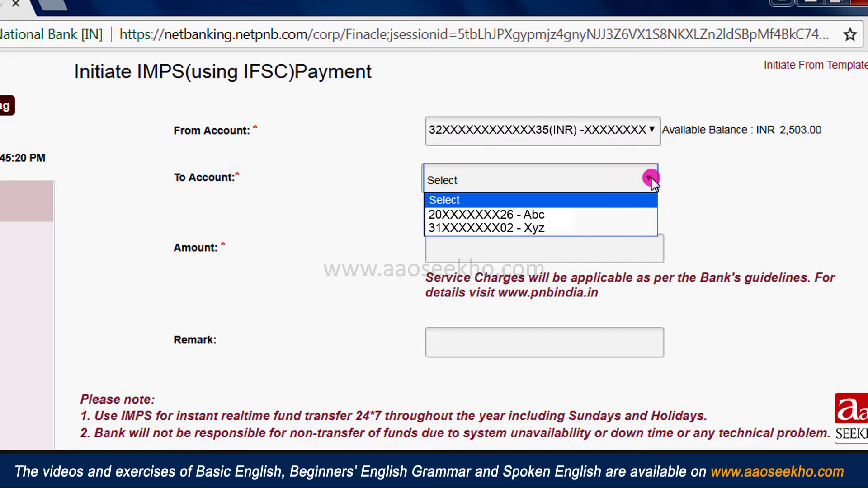
click(629, 215)
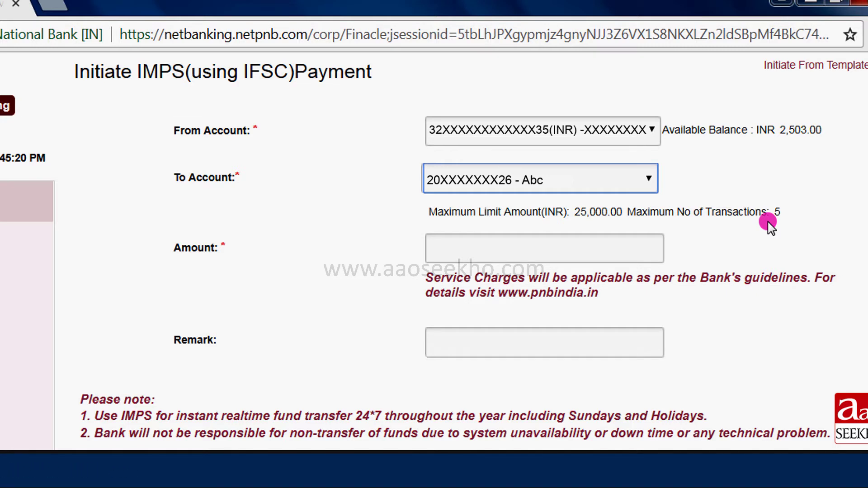
click(606, 251)
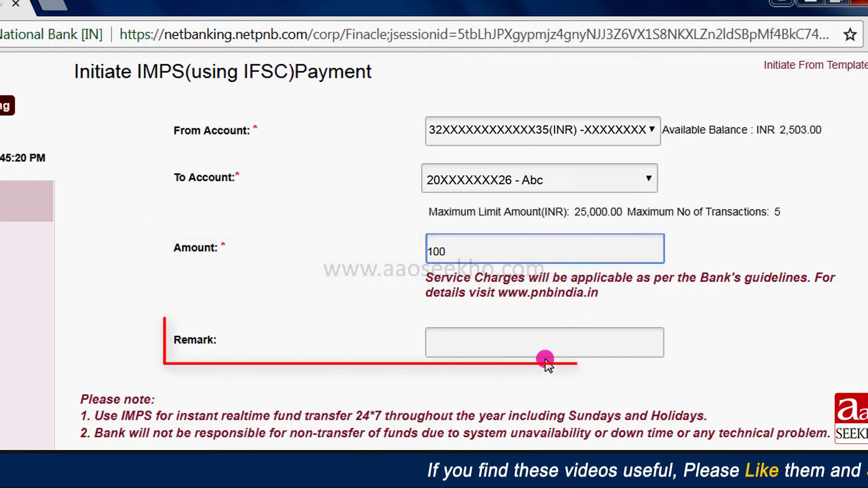
click(548, 338)
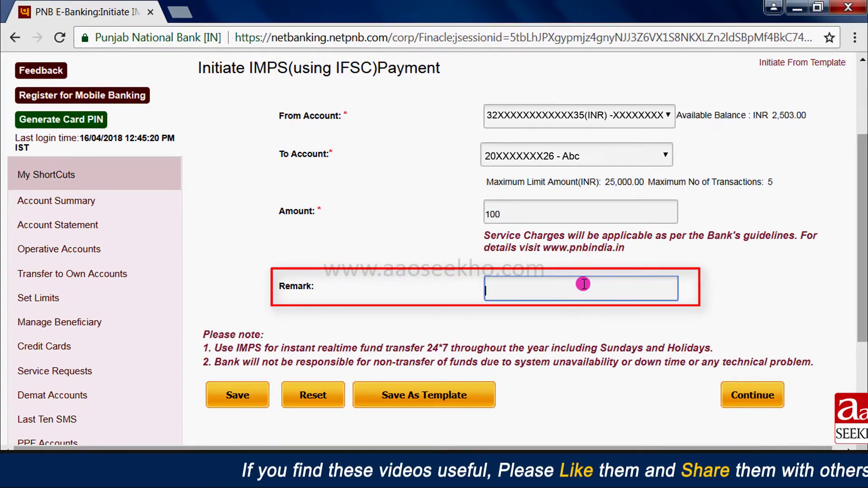
Step: Add the remark 'For Gift' and continue to the payment confirmation page
text(For Gift)
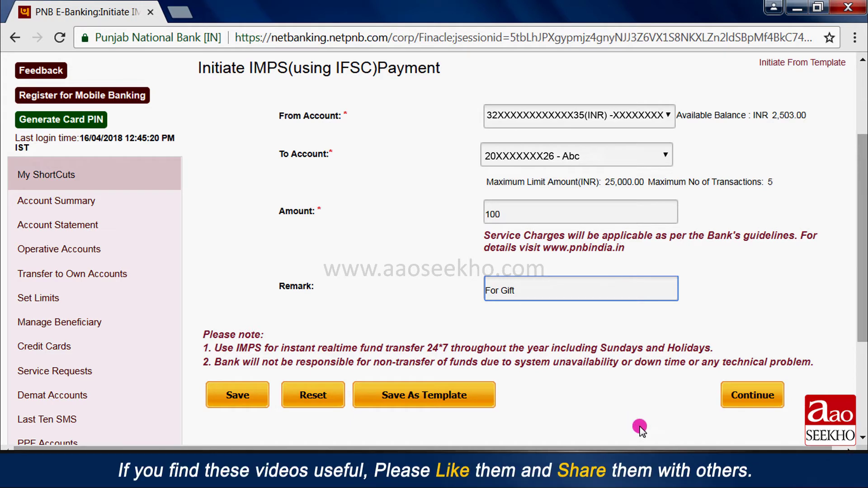
click(778, 402)
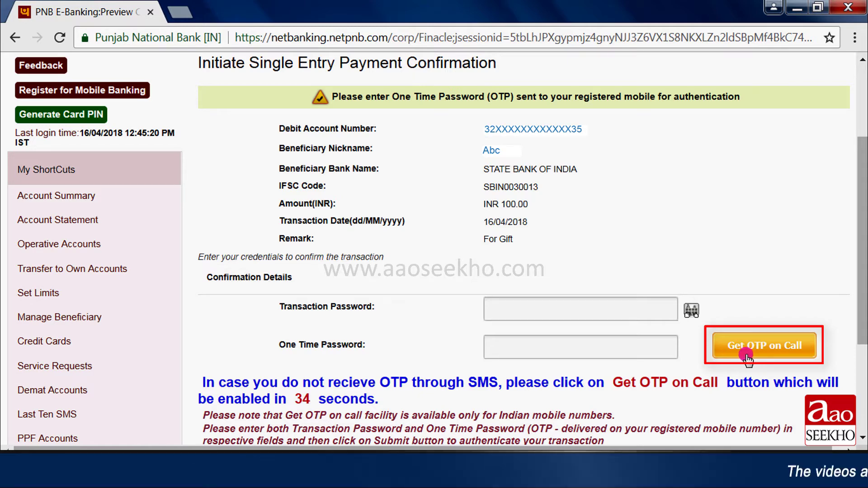
Step: Authorise the INR 100.00 transfer to Abc with the transaction password and OTP, then submit
click(573, 290)
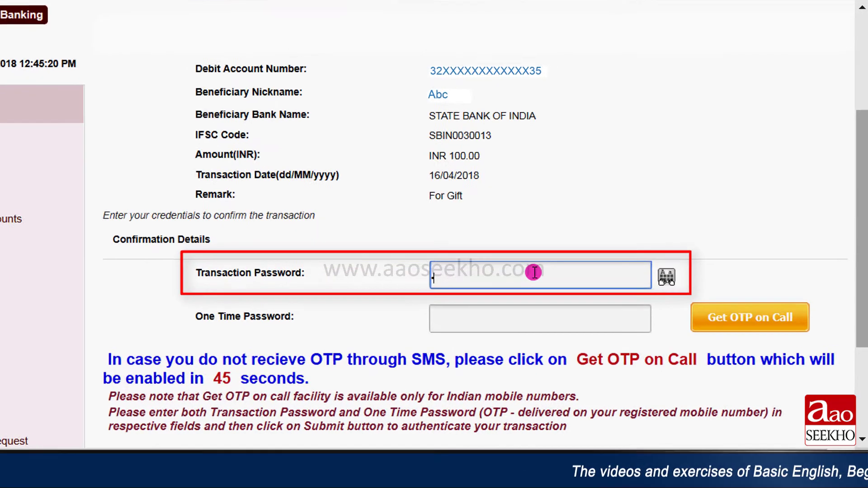
text(***********)
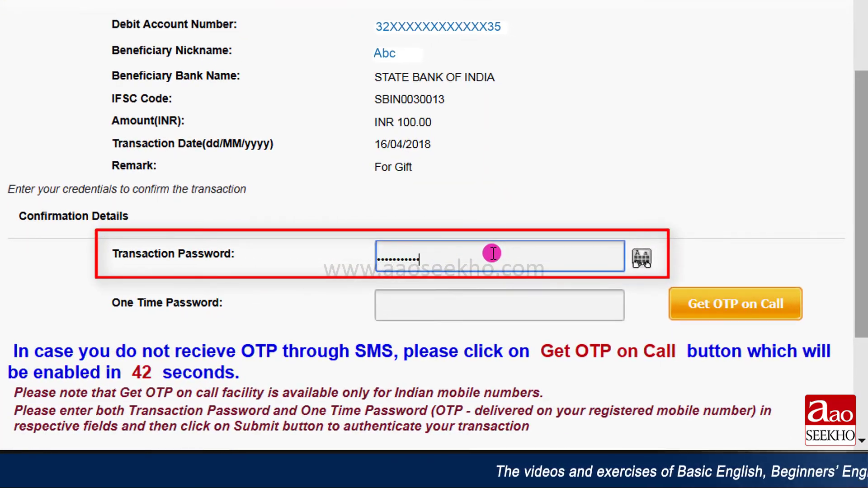
click(478, 225)
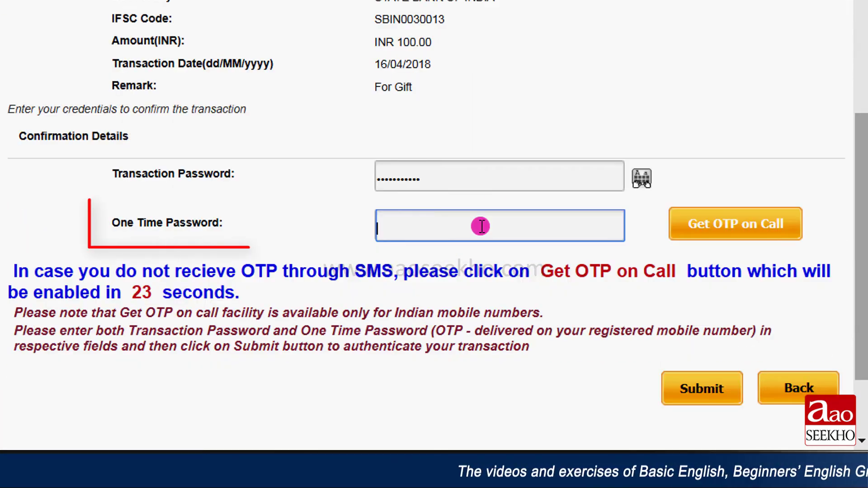
text(***)
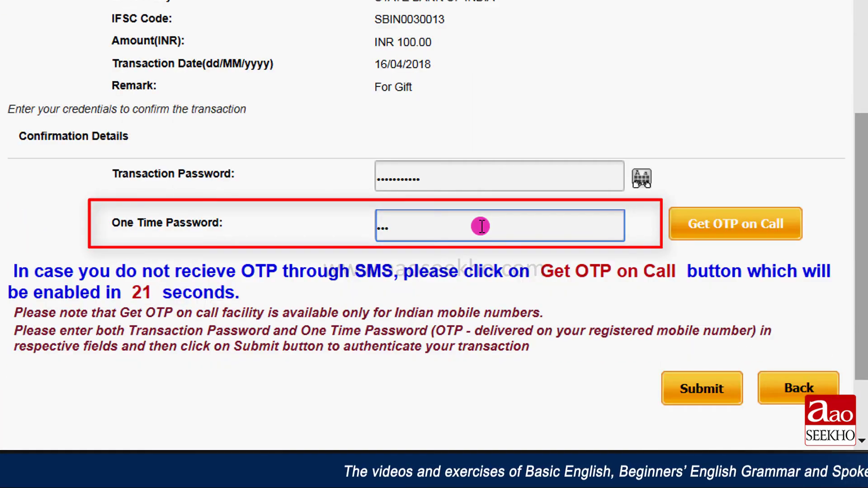
text(***)
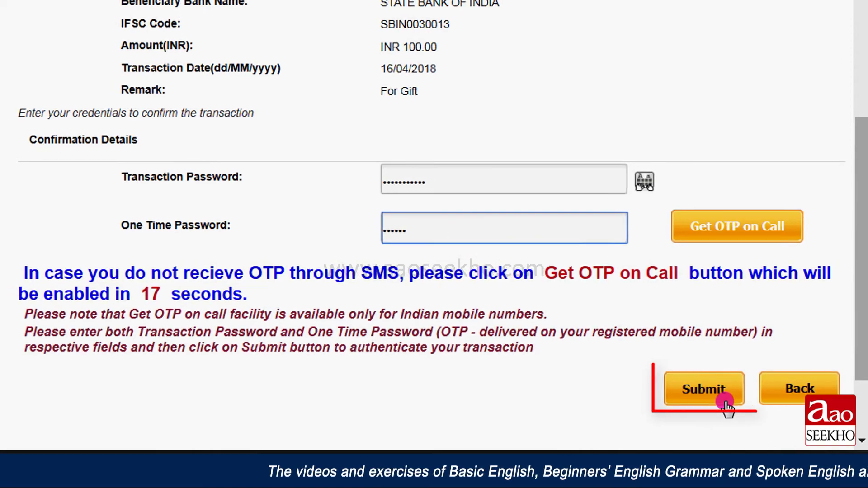
click(724, 401)
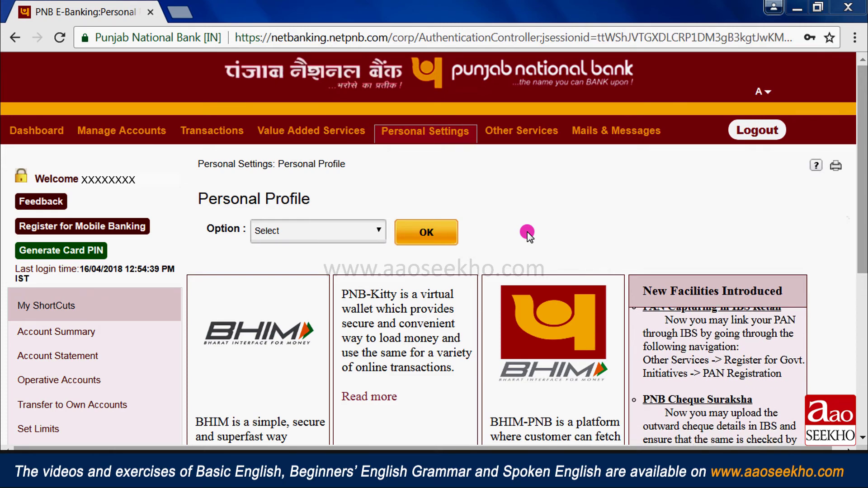
Step: Open the IMPS Using MMID form and select the account to debit
mouse_move(231, 131)
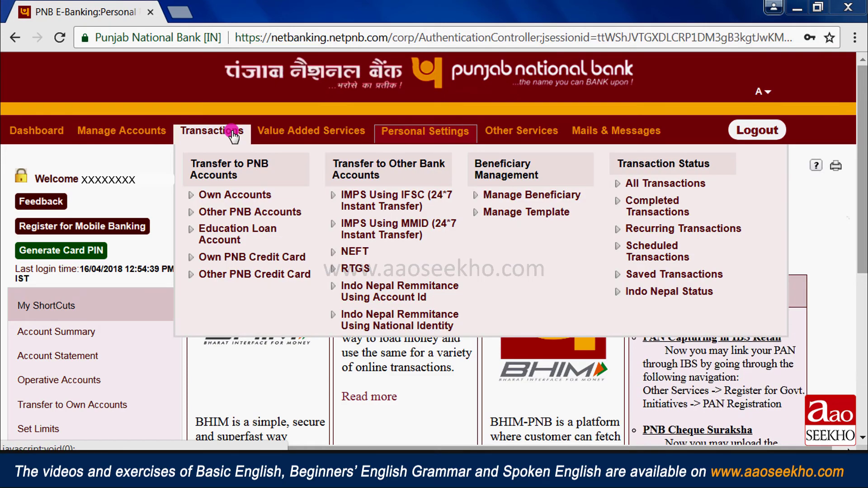
click(423, 236)
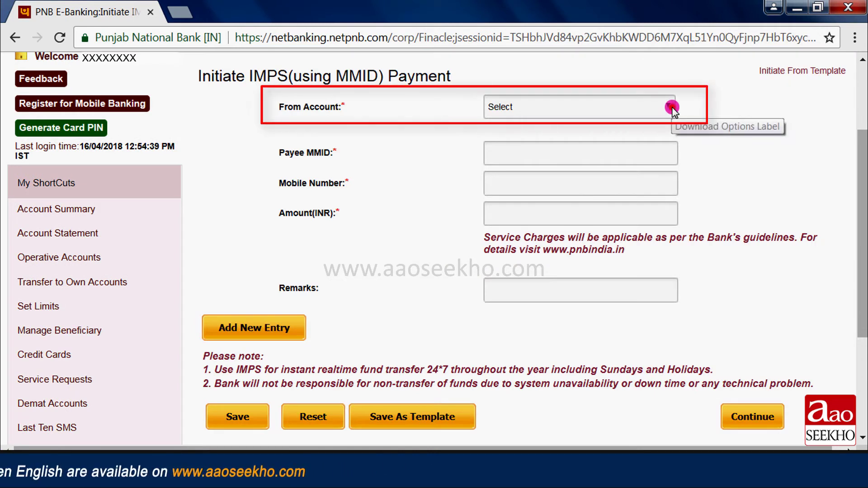
click(671, 108)
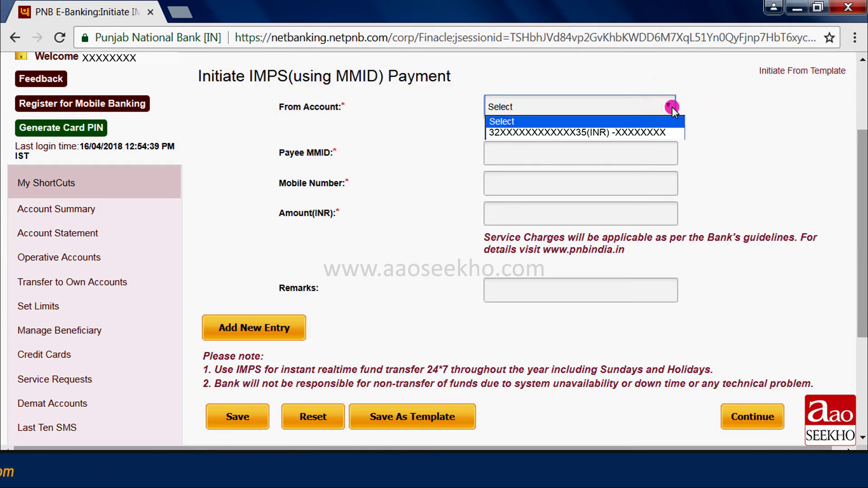
click(633, 132)
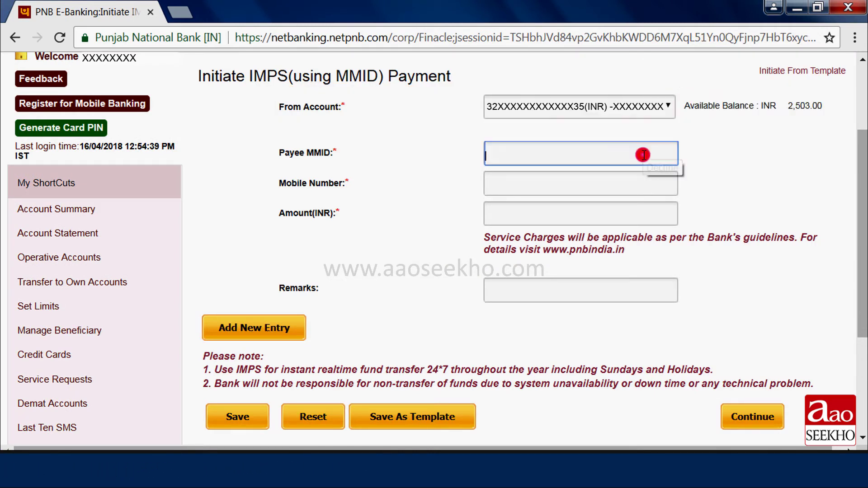
Step: Enter the payee's MMID and mobile number, amount 100, and remark 'For Gift'
click(641, 154)
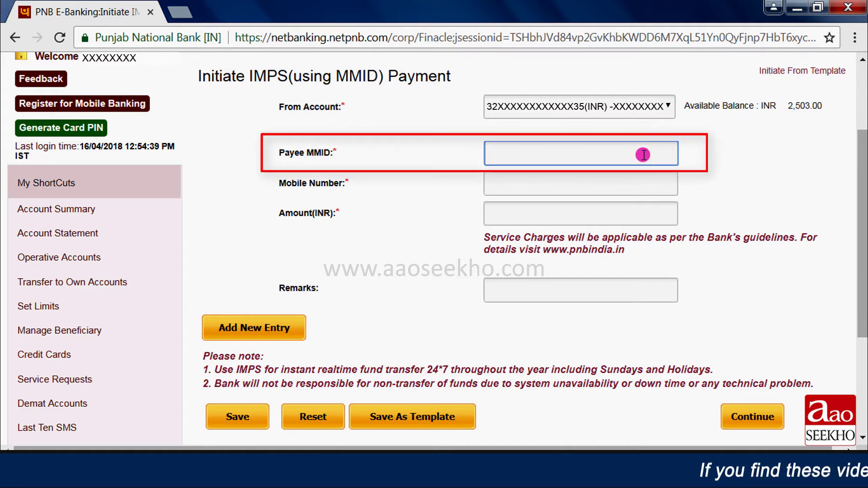
text(1122334)
click(600, 185)
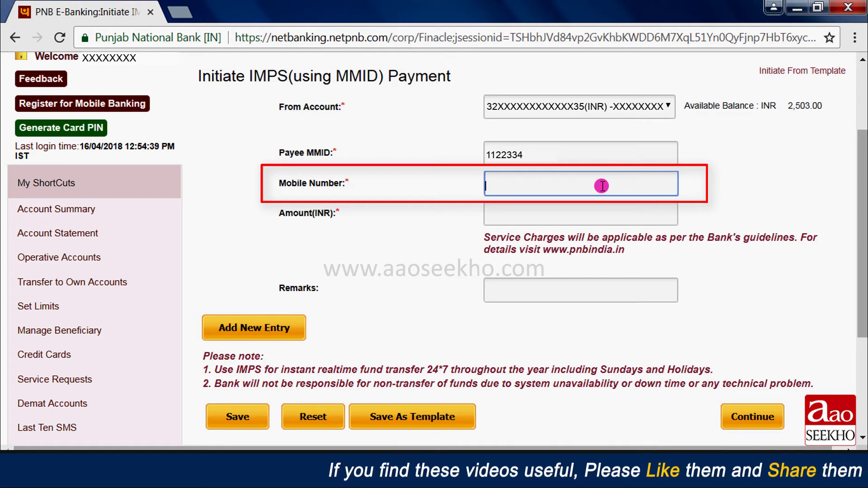
click(600, 216)
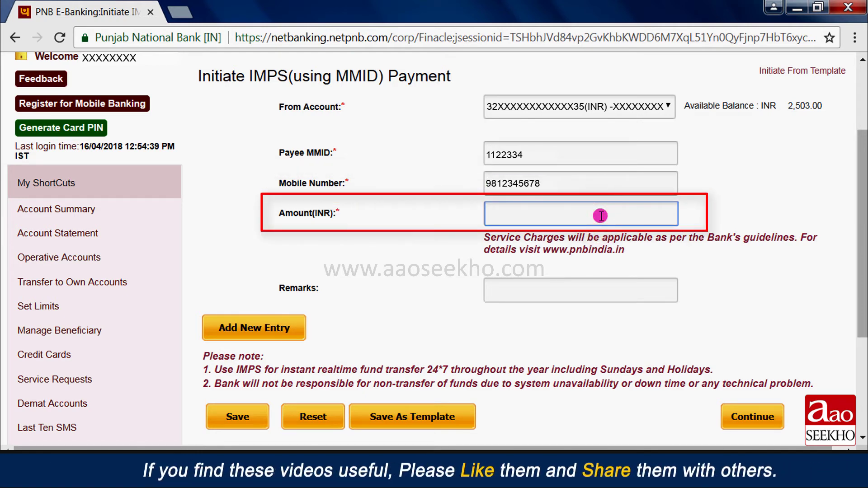
text(100)
click(585, 292)
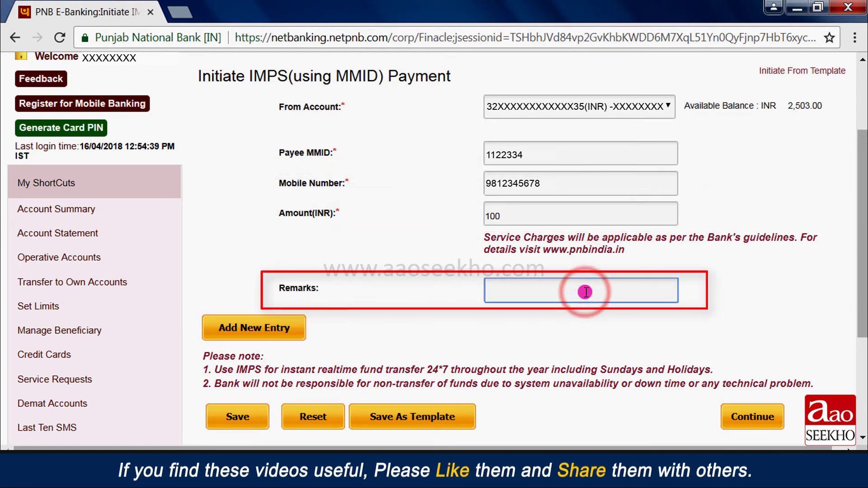
text(For Gift)
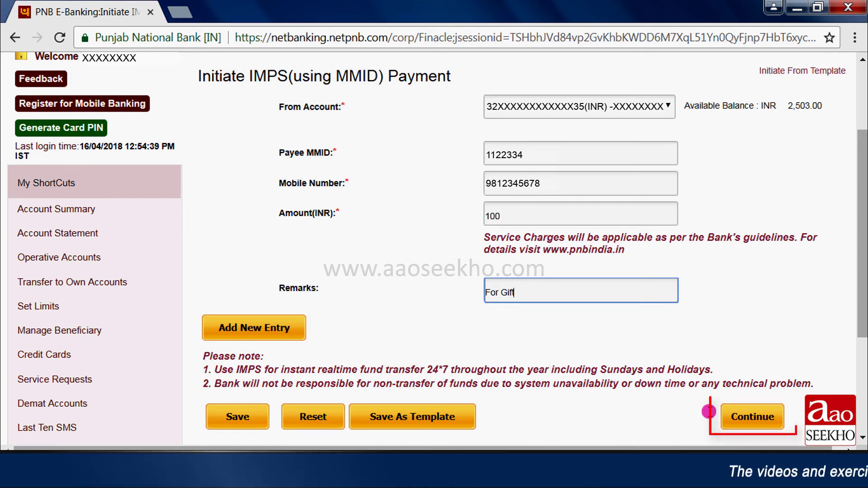
Step: Confirm the INR 100.00 MMID payment, enter the transaction password and OTP, and submit
click(779, 425)
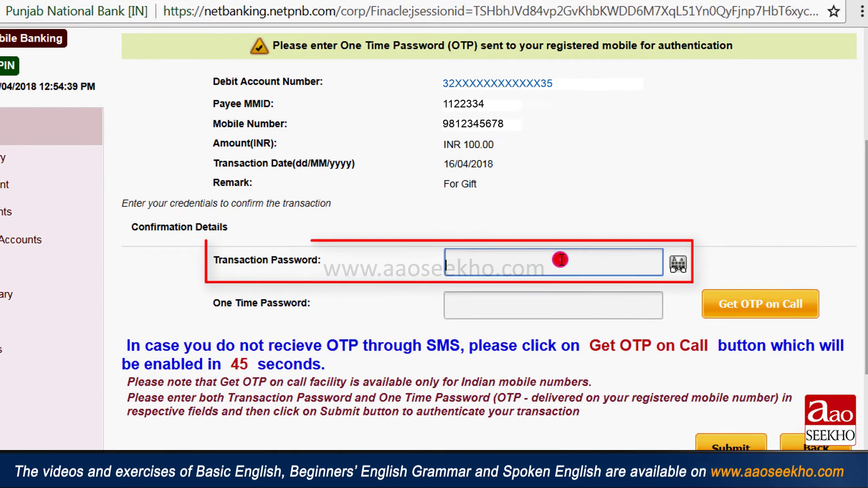
click(587, 257)
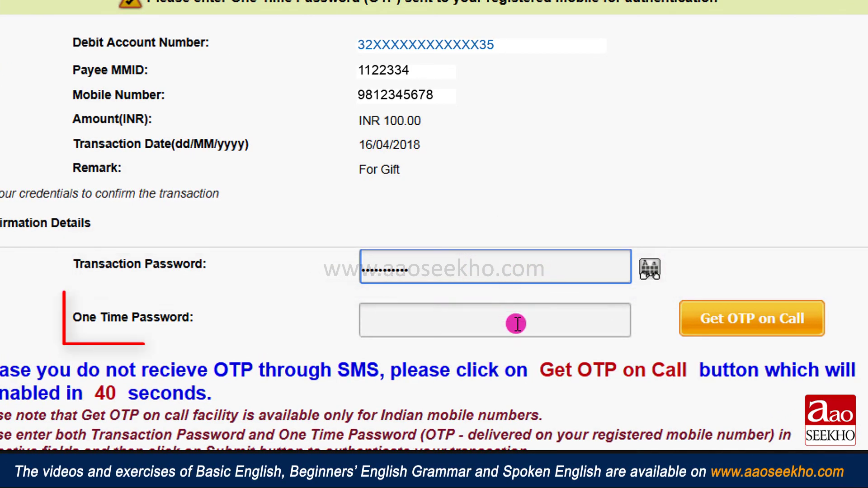
click(520, 328)
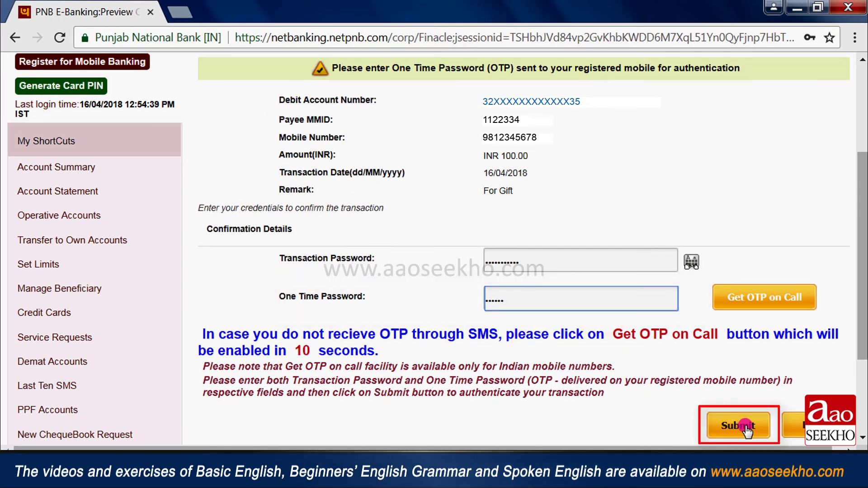
click(738, 425)
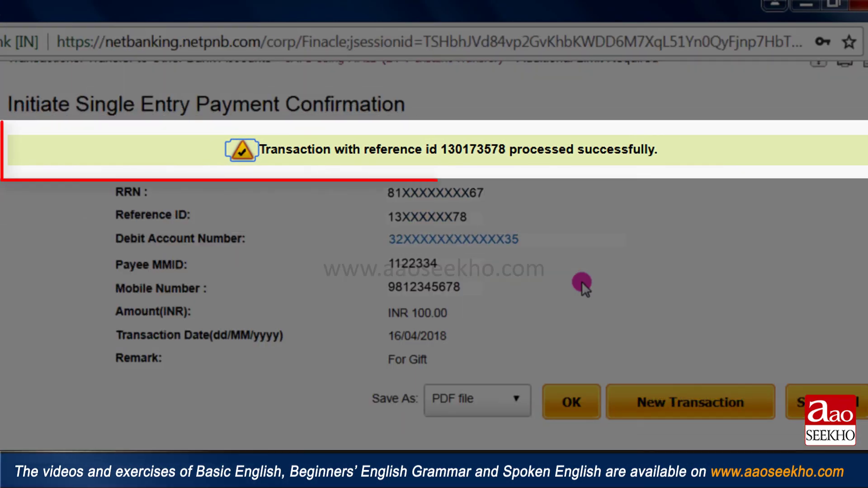